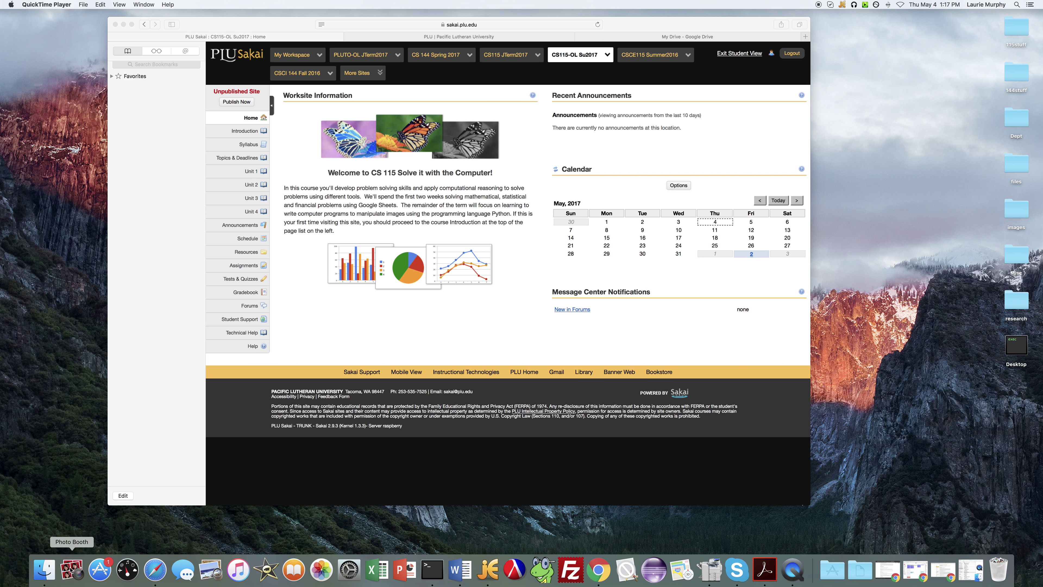
# Launch Photo Booth from the Dock to record an introduction video.
pyautogui.click(70, 570)
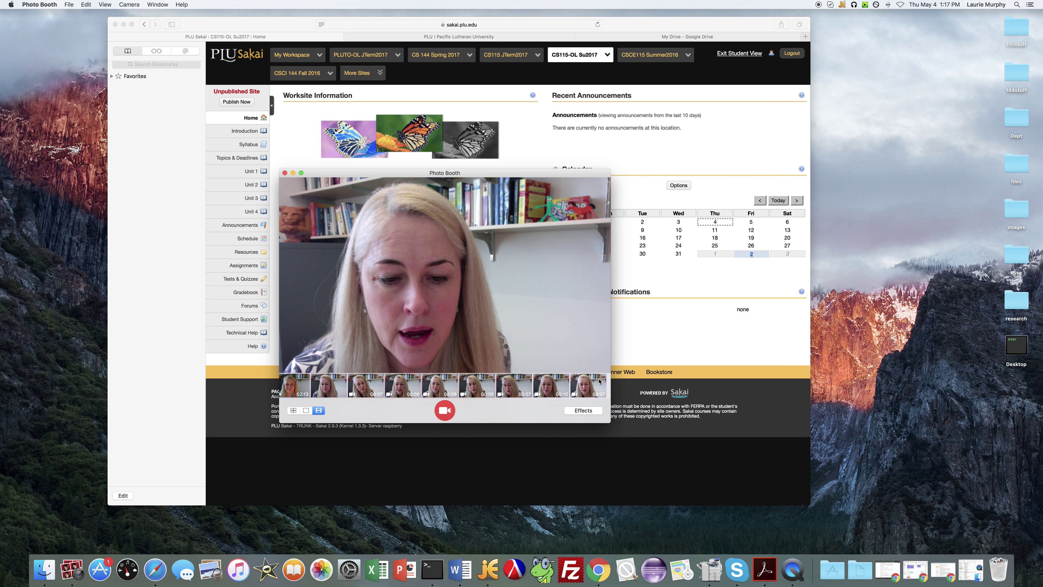
# Replay the newest roughly 7-second Photo Booth clip and pause it.
pyautogui.click(599, 381)
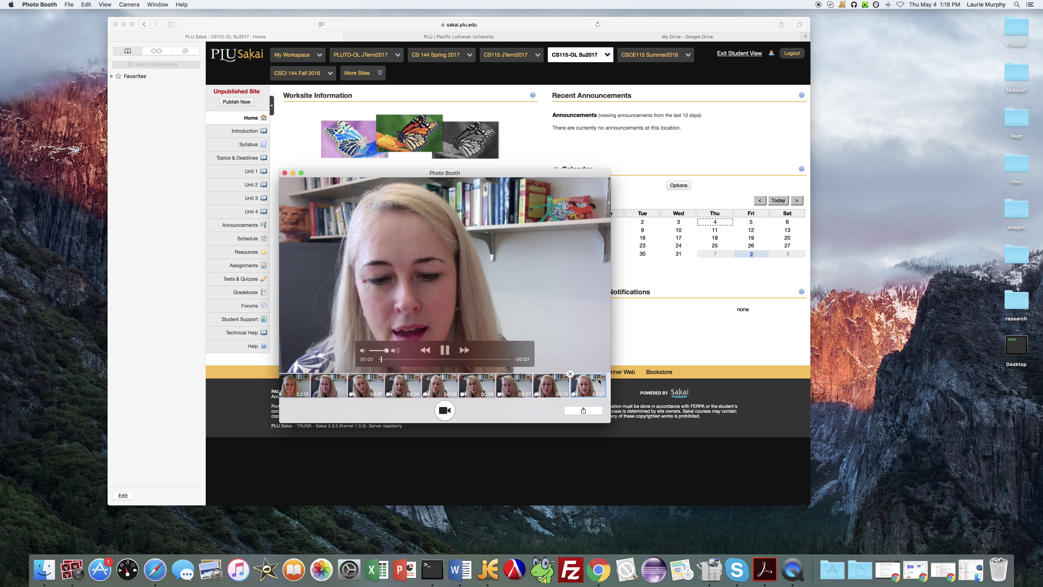
pyautogui.click(445, 353)
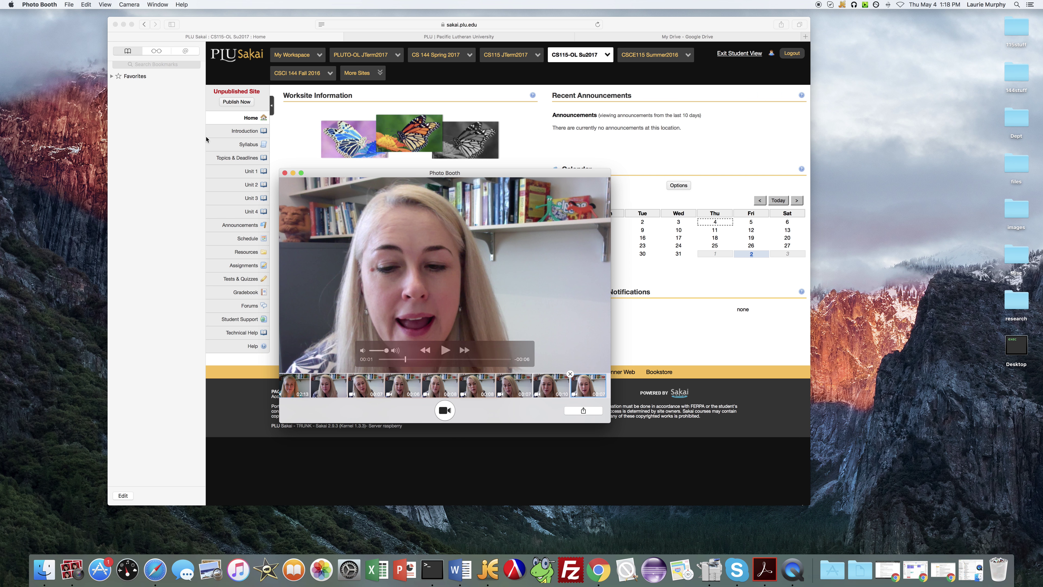
pyautogui.click(67, 5)
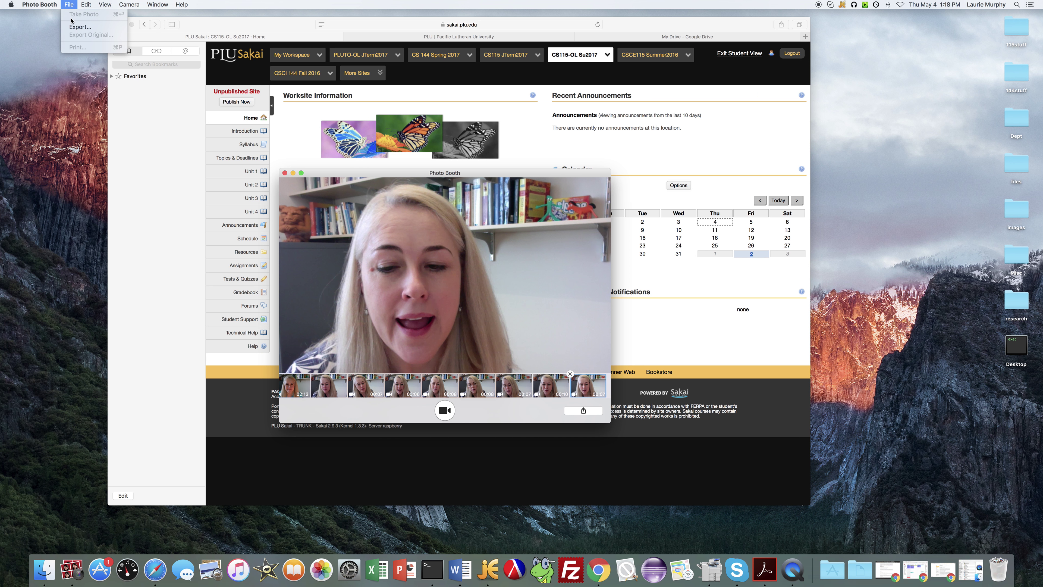
# Export the clip as Test.mov, saving it to the Desktop.
pyautogui.click(80, 27)
pyautogui.write('Test')
pyautogui.click(448, 215)
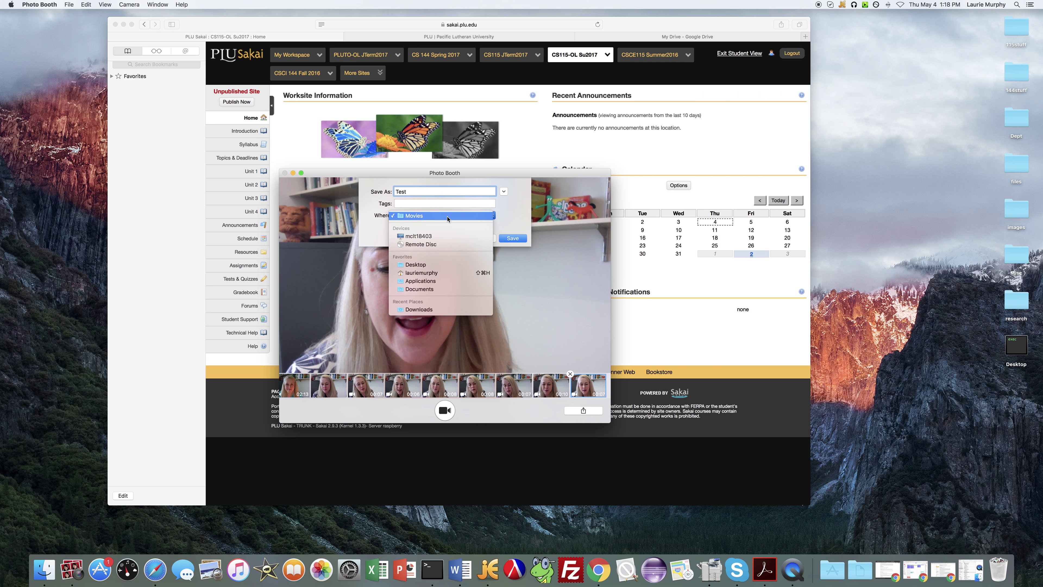
pyautogui.click(439, 267)
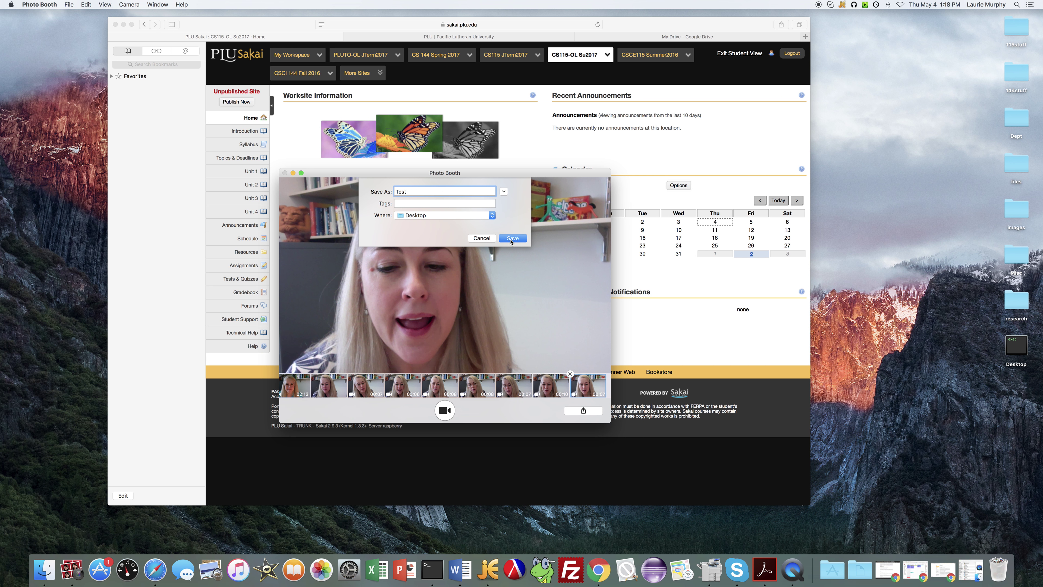
pyautogui.click(512, 238)
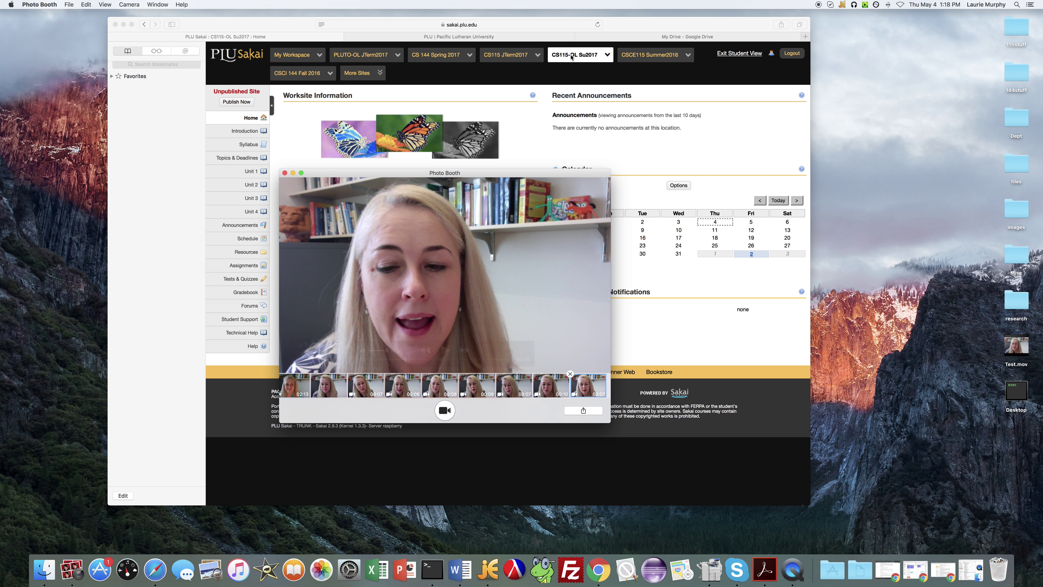
# Back in Safari, open YouTube in a new tab from Google Drive's apps list.
pyautogui.click(515, 146)
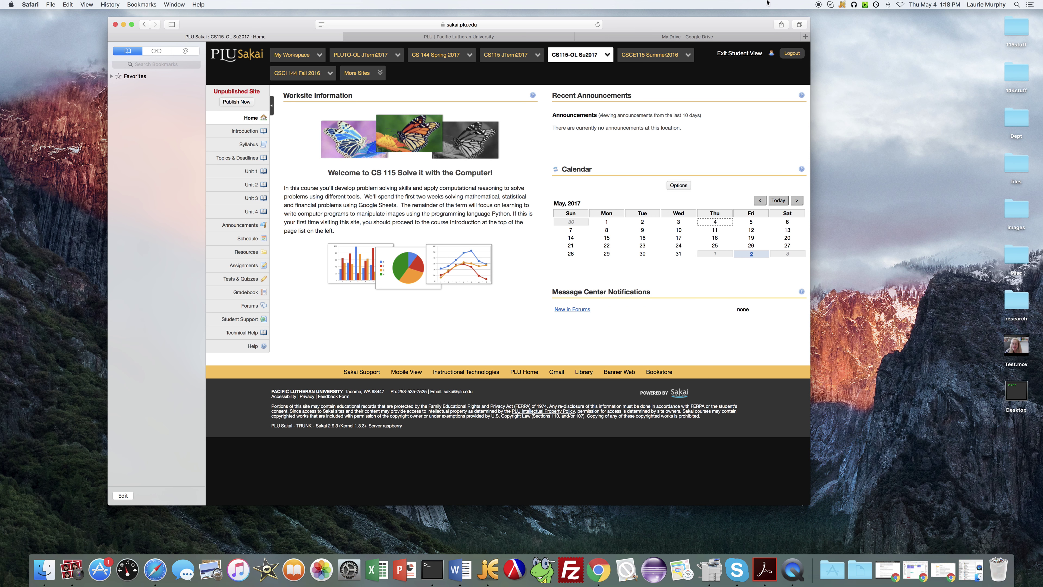
pyautogui.click(627, 40)
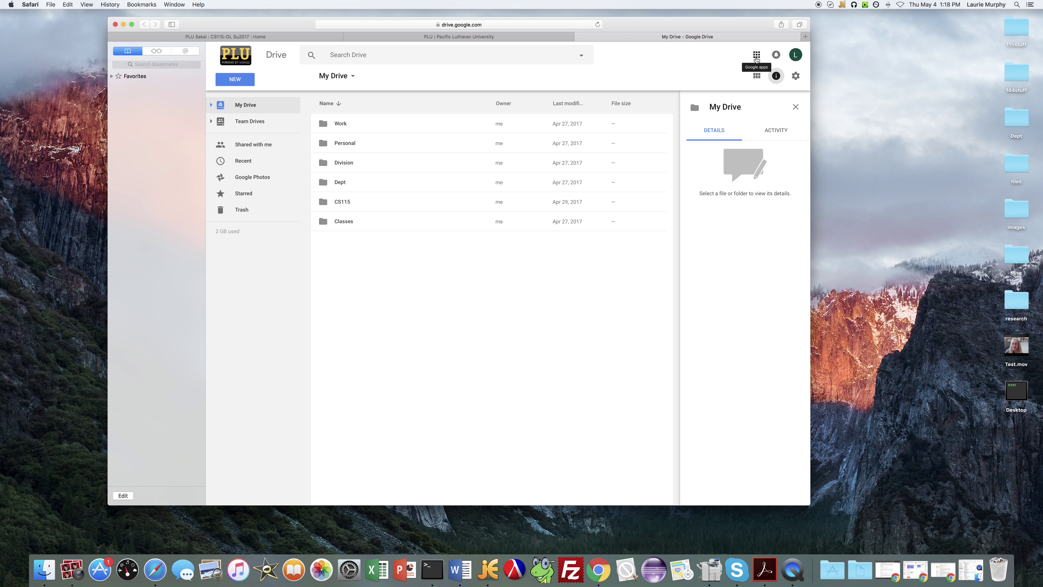
pyautogui.click(756, 56)
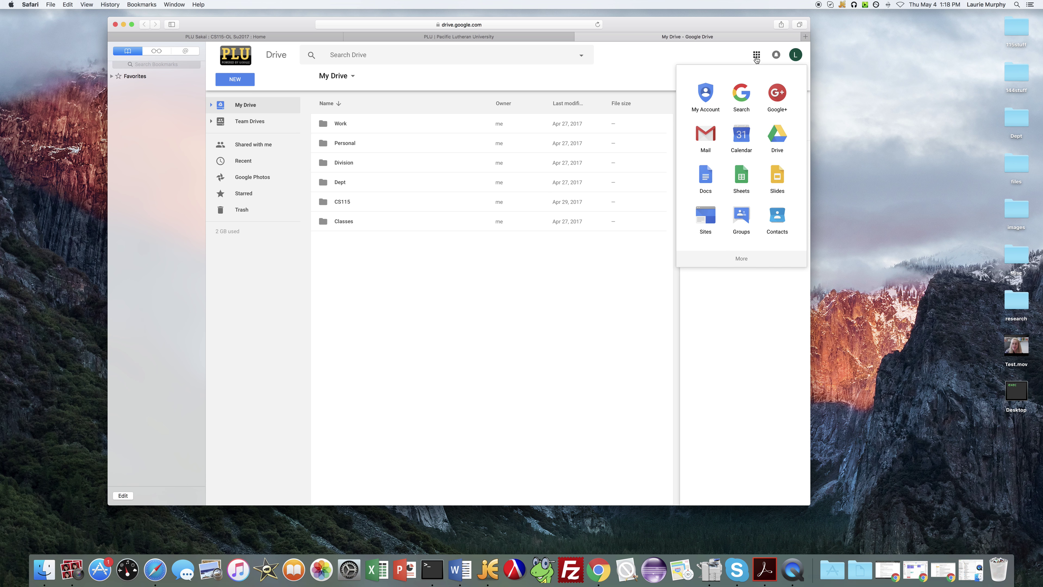
pyautogui.click(740, 259)
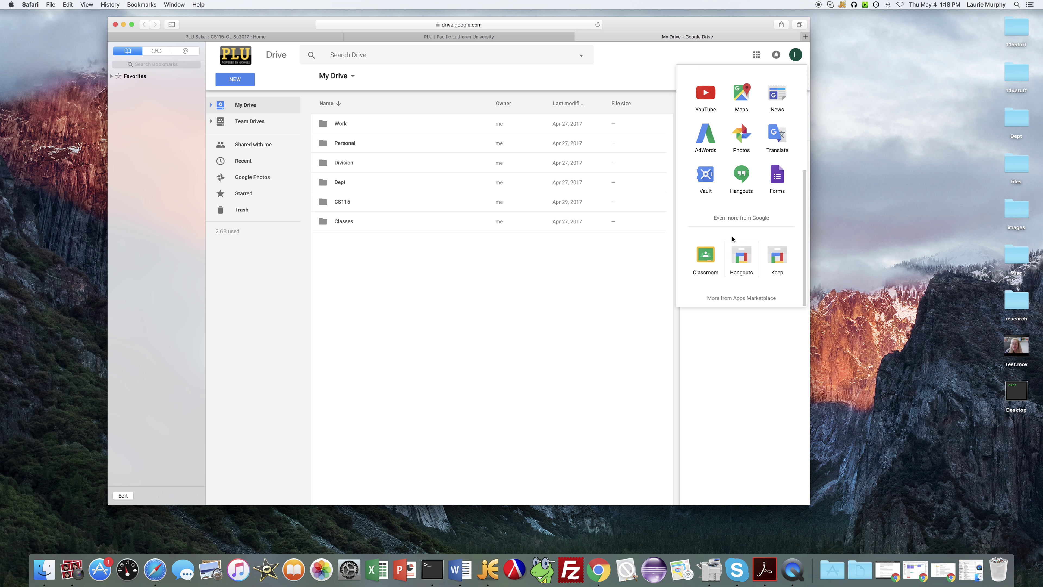
pyautogui.click(705, 97)
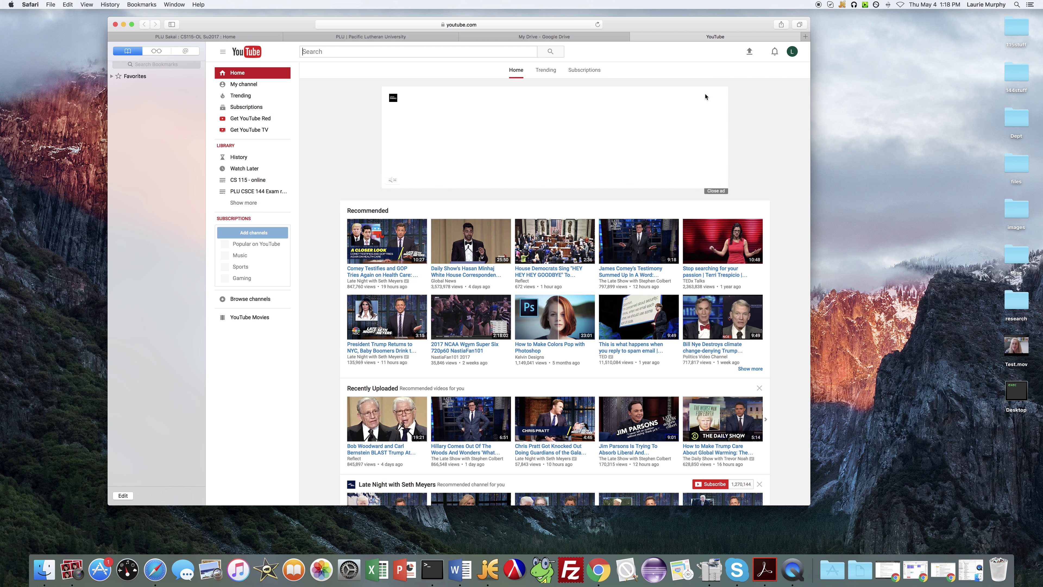
# Upload Test.mov from the Desktop to YouTube.
pyautogui.click(749, 51)
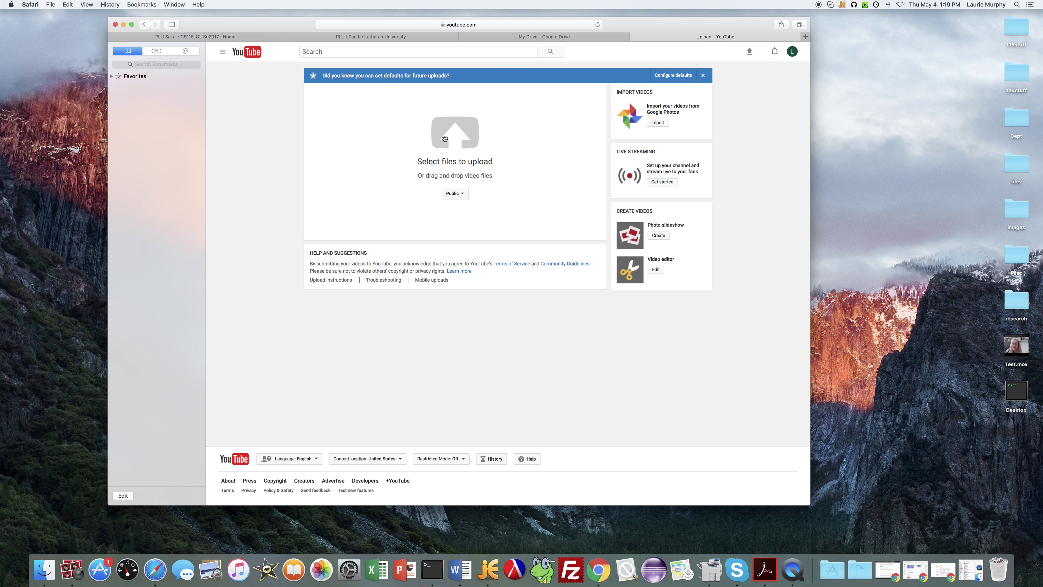
pyautogui.click(453, 142)
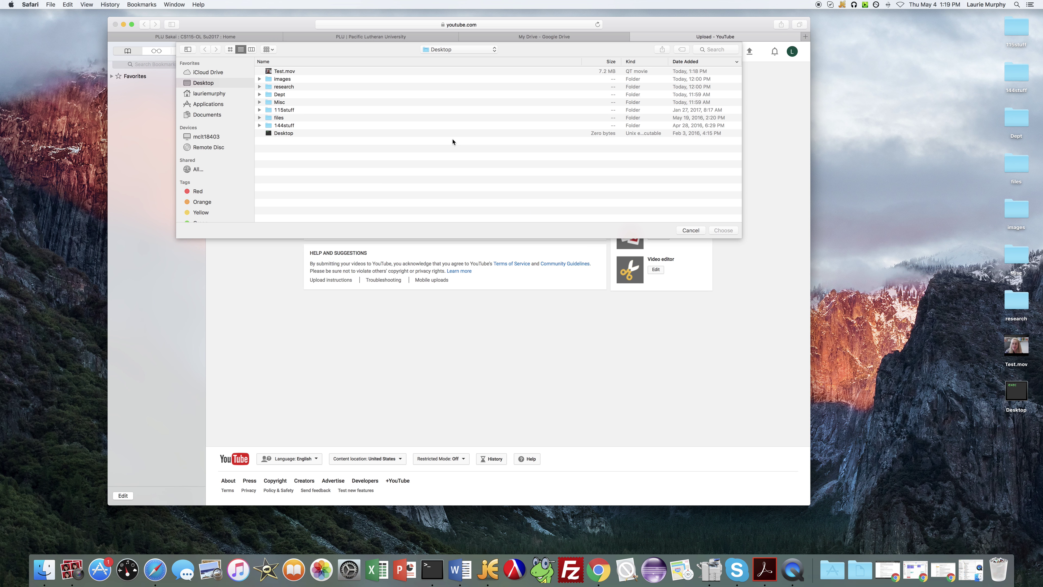
pyautogui.click(298, 72)
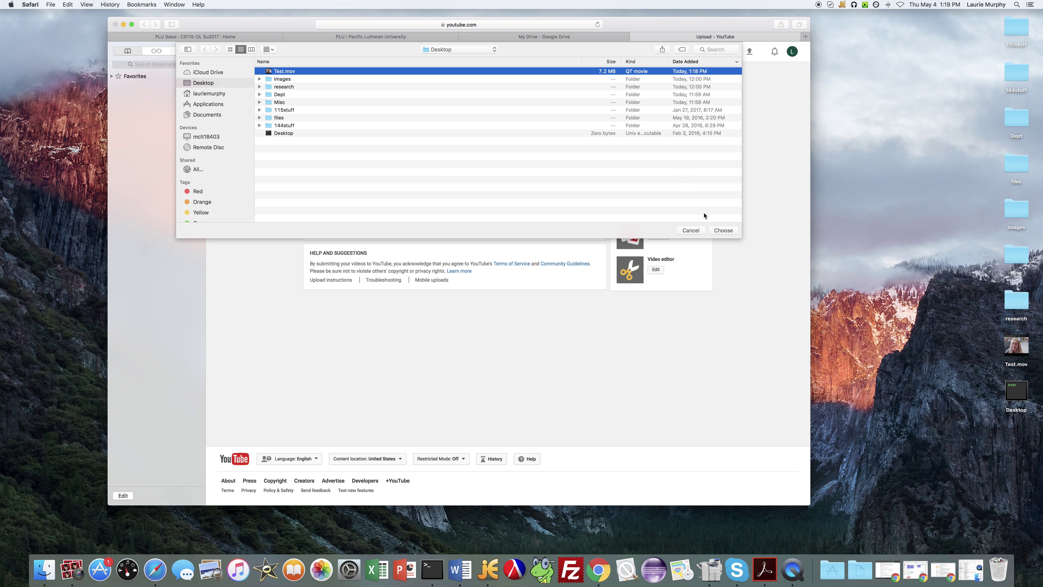
pyautogui.click(723, 230)
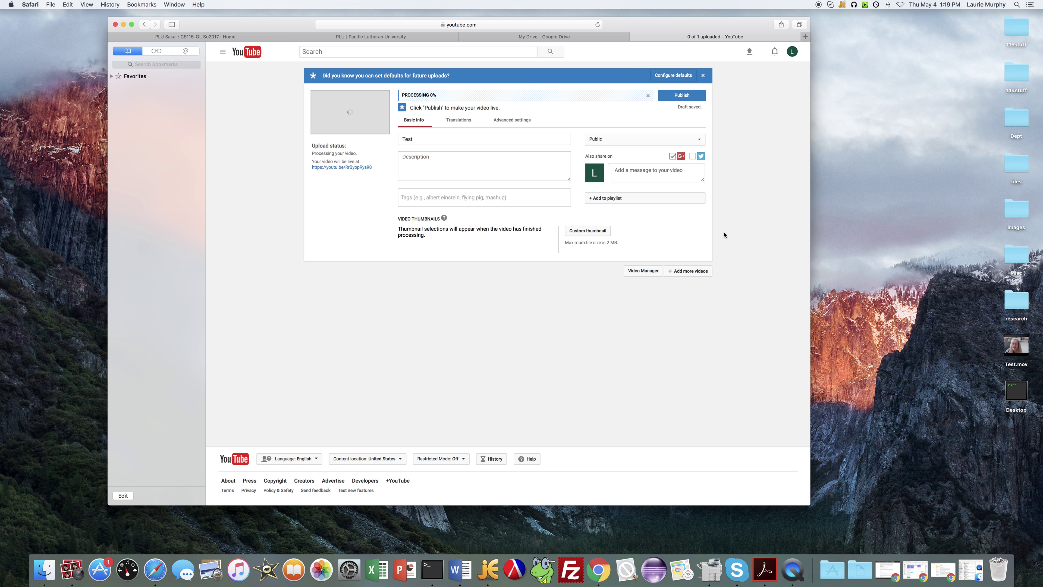
# Retitle the video 'Test Video' and begin a description reading 'This is an examp'.
pyautogui.click(431, 141)
pyautogui.write('V')
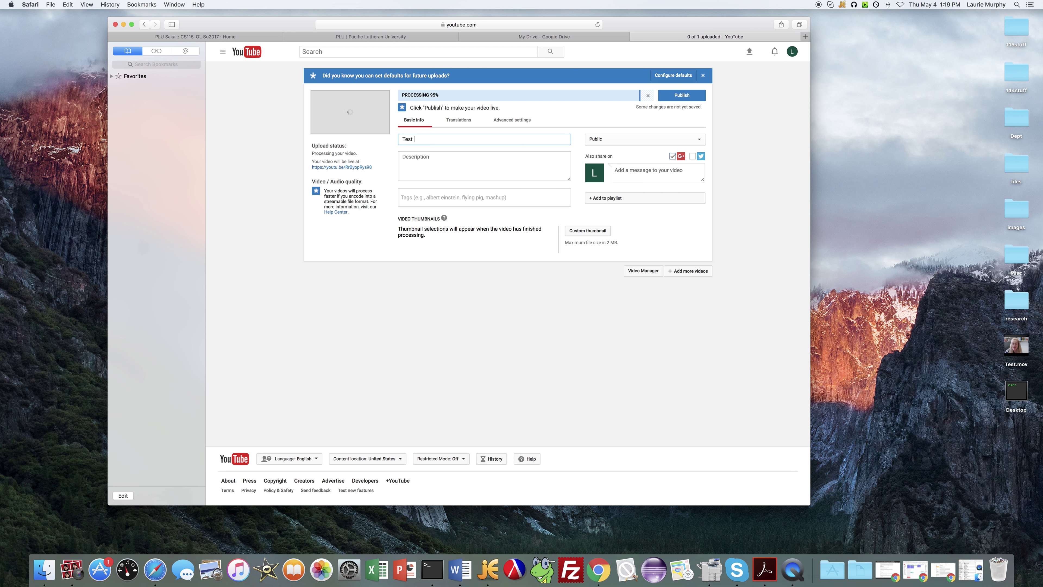
pyautogui.write('ideo')
pyautogui.press('Tab')
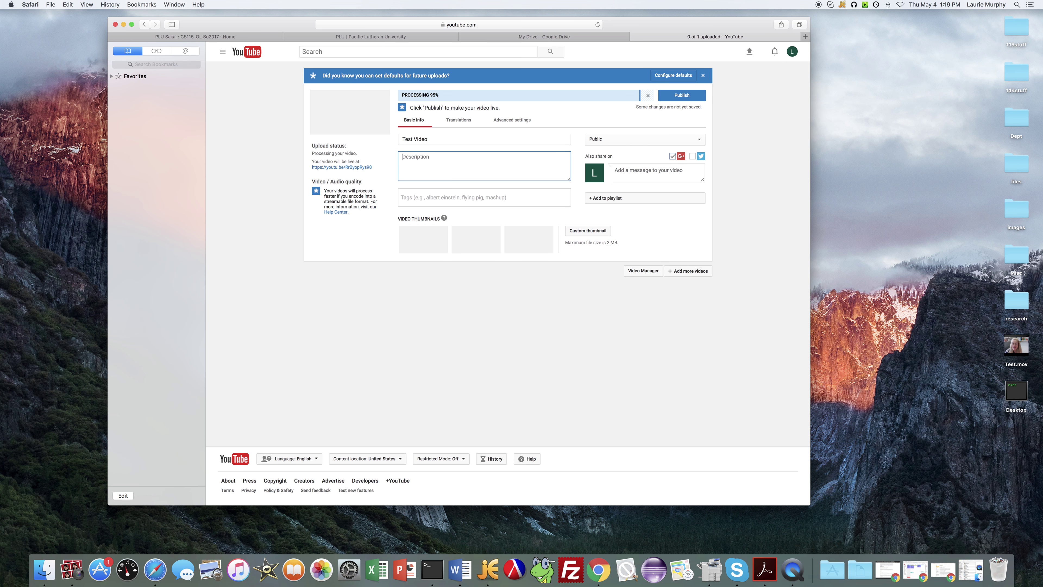
pyautogui.write('This is an example')
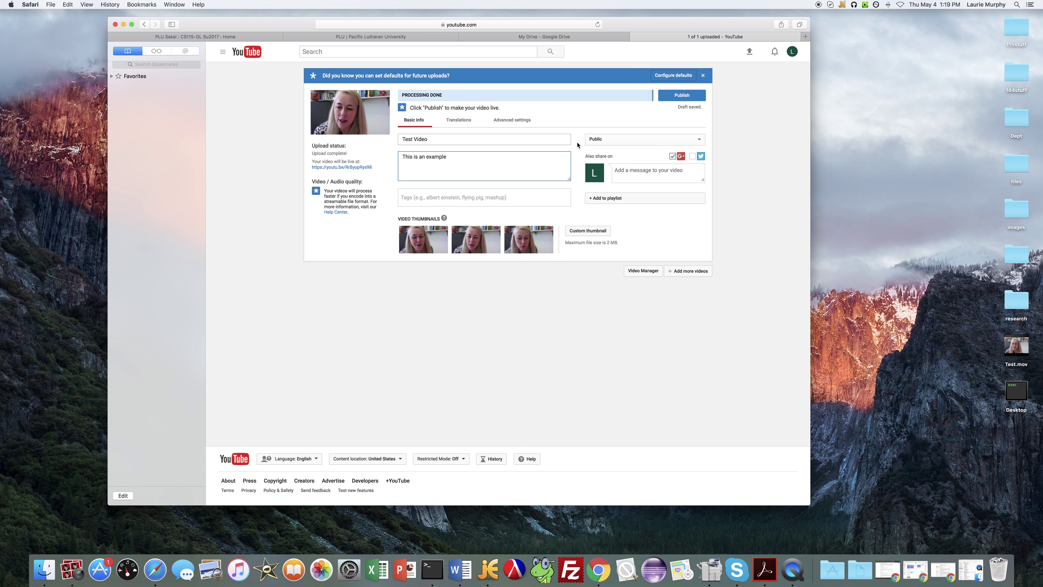
pyautogui.hotkey('shift', 'Tab')
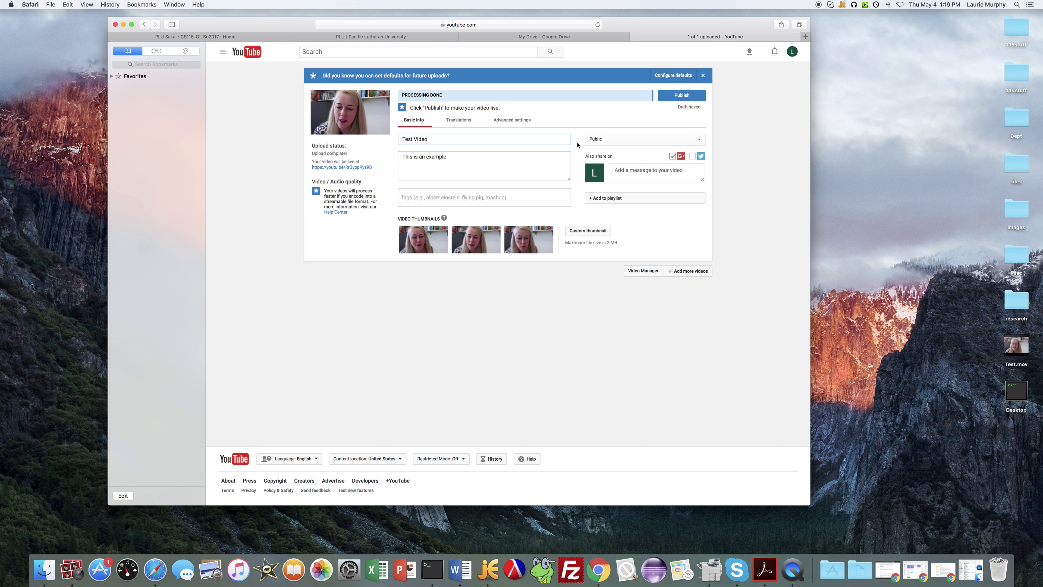
# Set the video's privacy to Unlisted and save its settings.
pyautogui.click(623, 142)
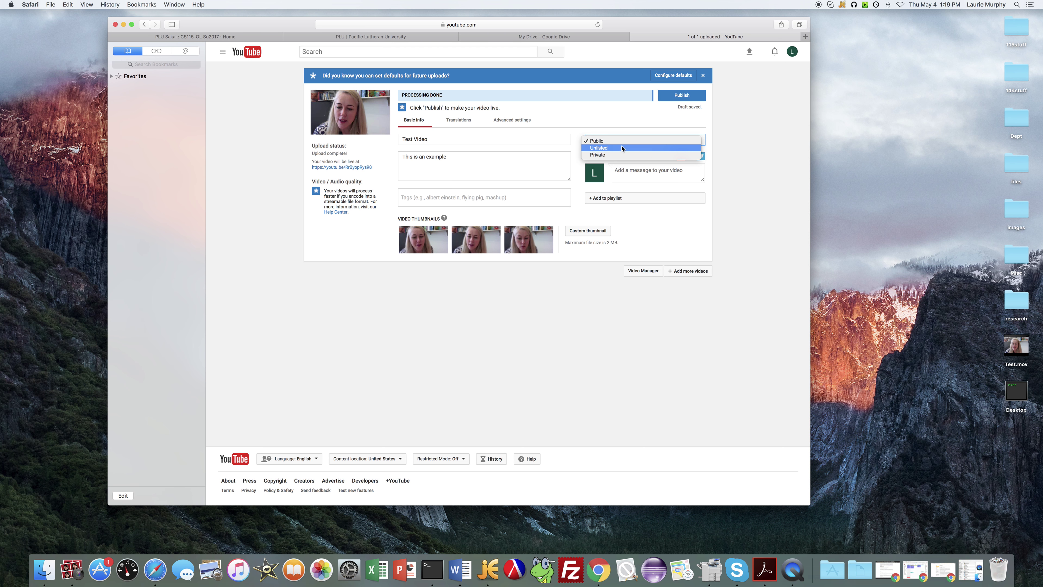
pyautogui.click(622, 148)
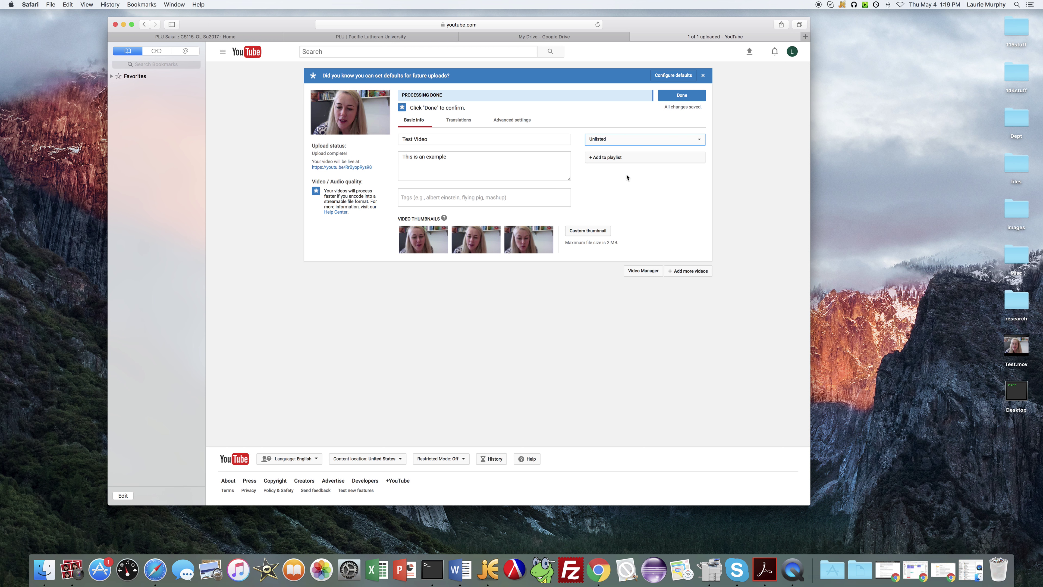
pyautogui.click(678, 98)
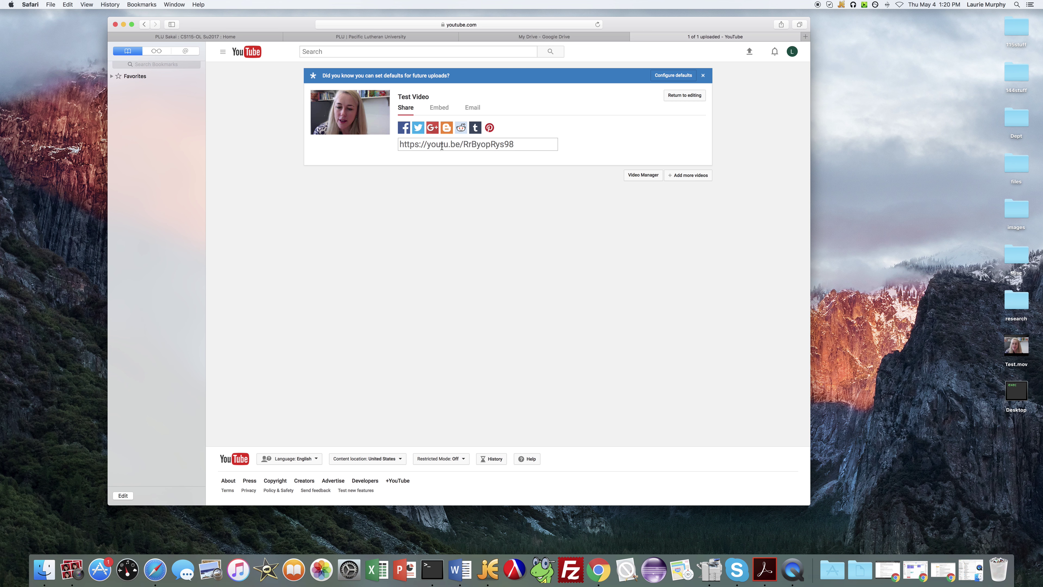
# Copy the video's youtu.be share link and switch back to the PLU Sakai tab.
pyautogui.moveTo(517, 144); pyautogui.dragTo(397, 147)
pyautogui.press('super+c')
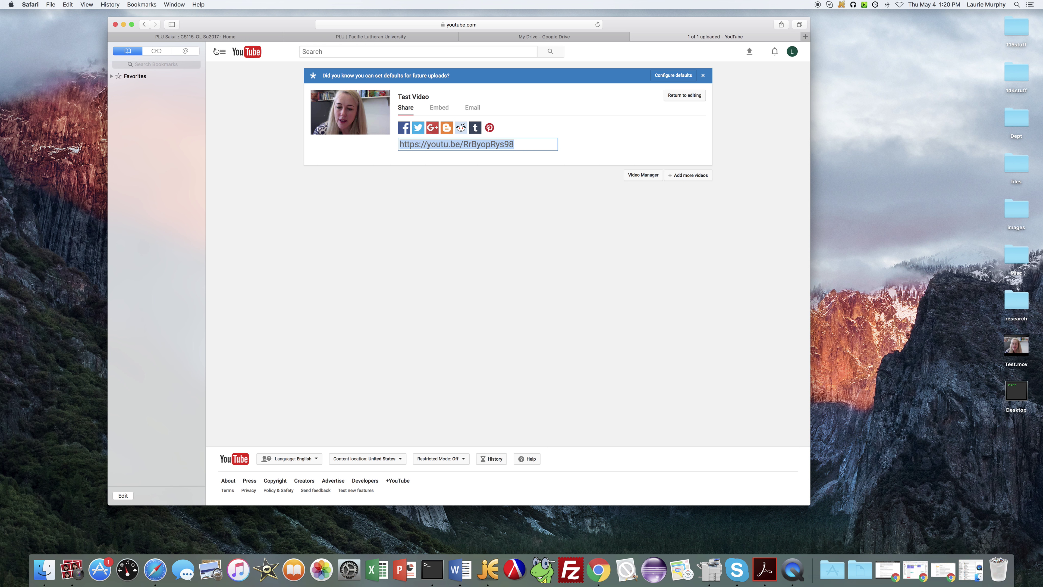
pyautogui.click(195, 36)
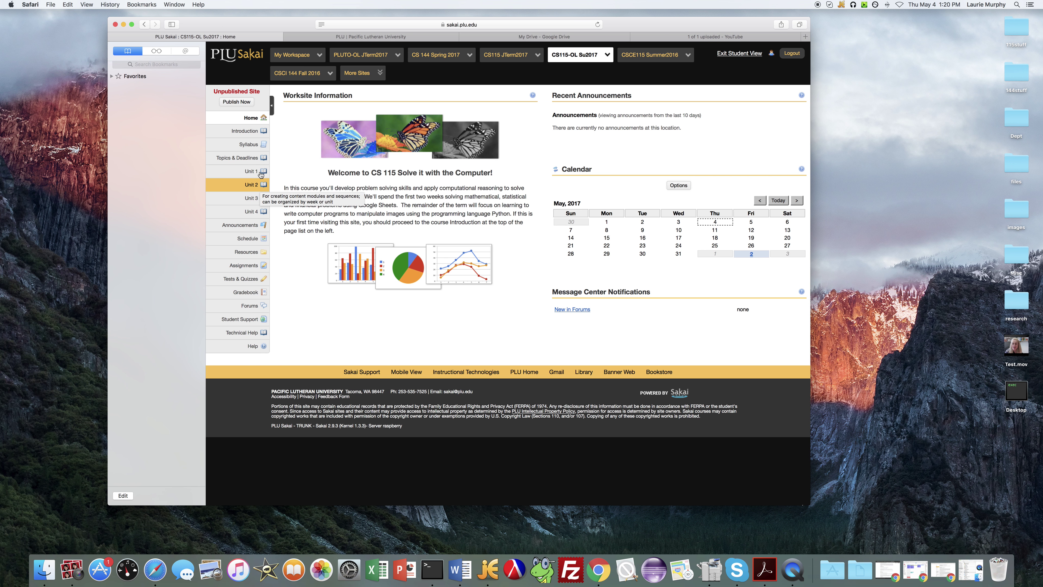
# Open Forums, pick the Assignment 0 - Self-Introduction Videos topic, and begin a new conversation.
pyautogui.click(257, 309)
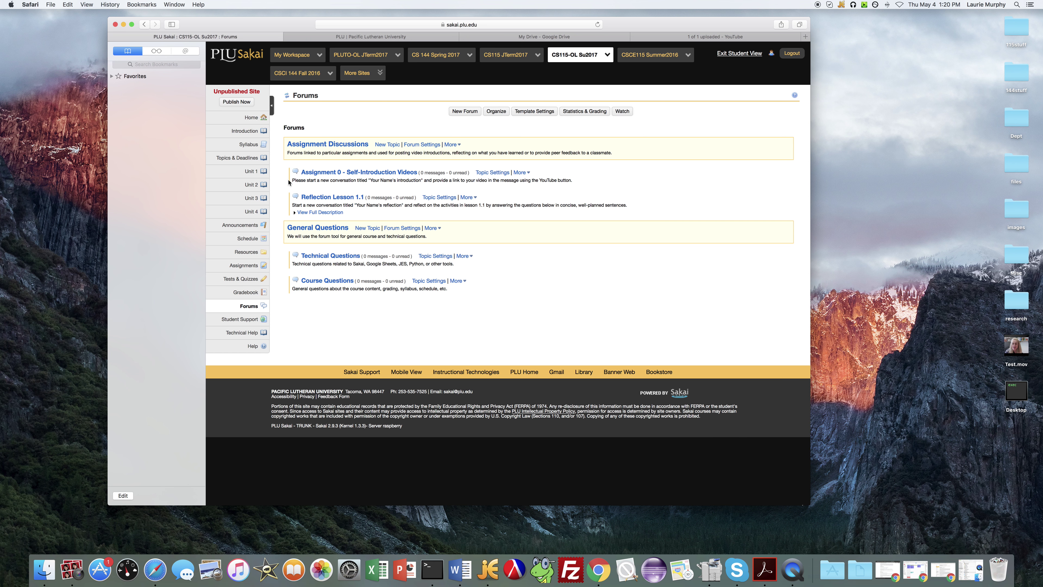
pyautogui.click(326, 172)
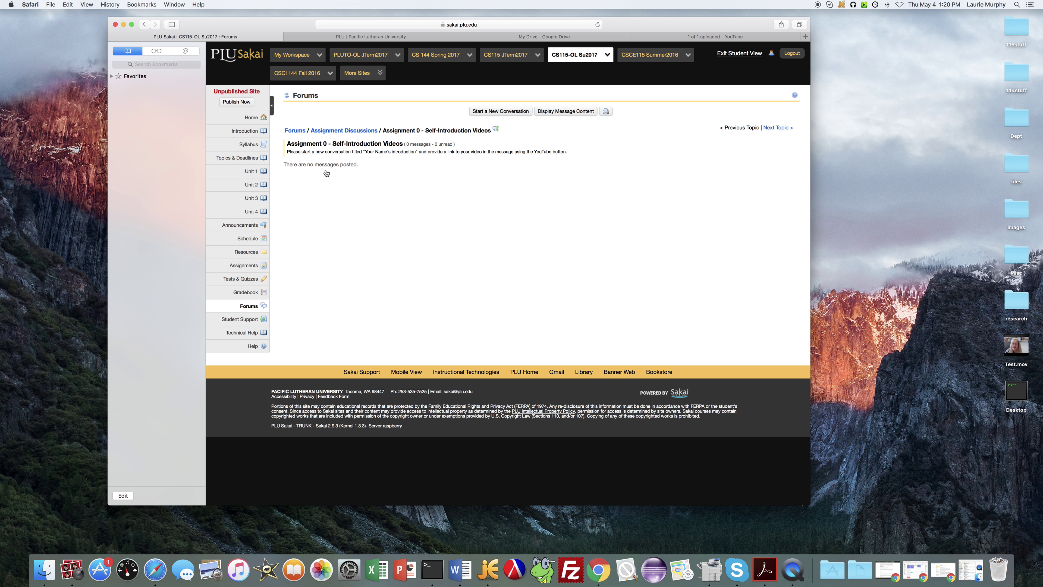
pyautogui.click(514, 116)
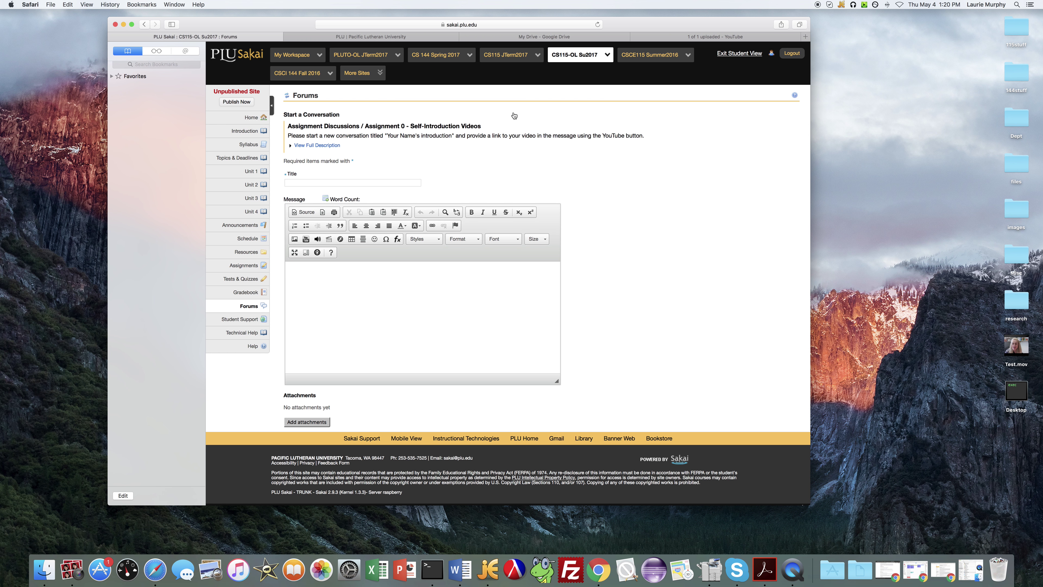
# Enter 'Your Name's example introduction' as the conversation title.
pyautogui.click(292, 182)
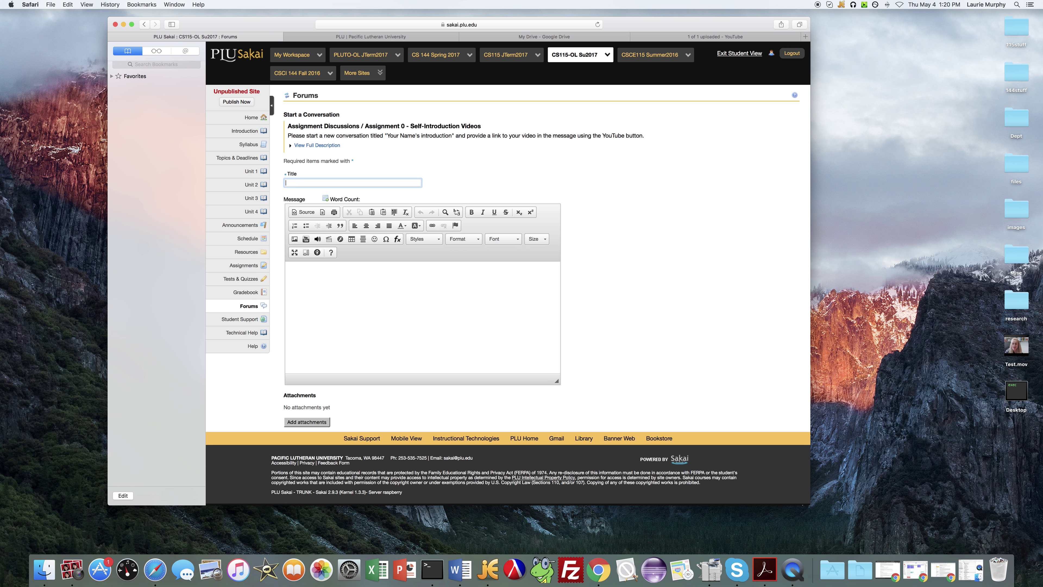
pyautogui.write("Your Name's example introduction")
pyautogui.click(374, 303)
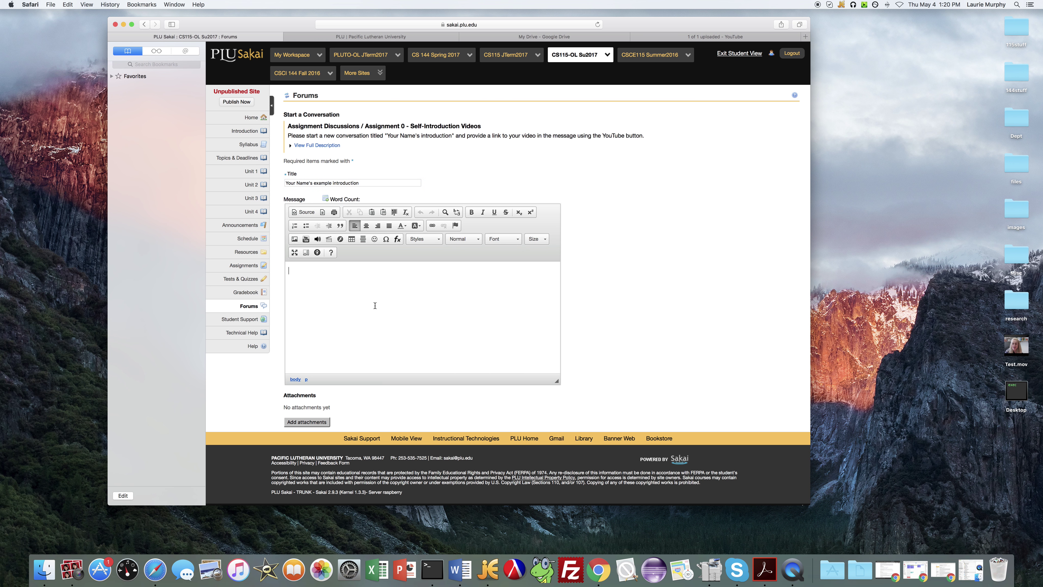
# Embed the copied youtu.be link as a YouTube video in the message body.
pyautogui.click(305, 239)
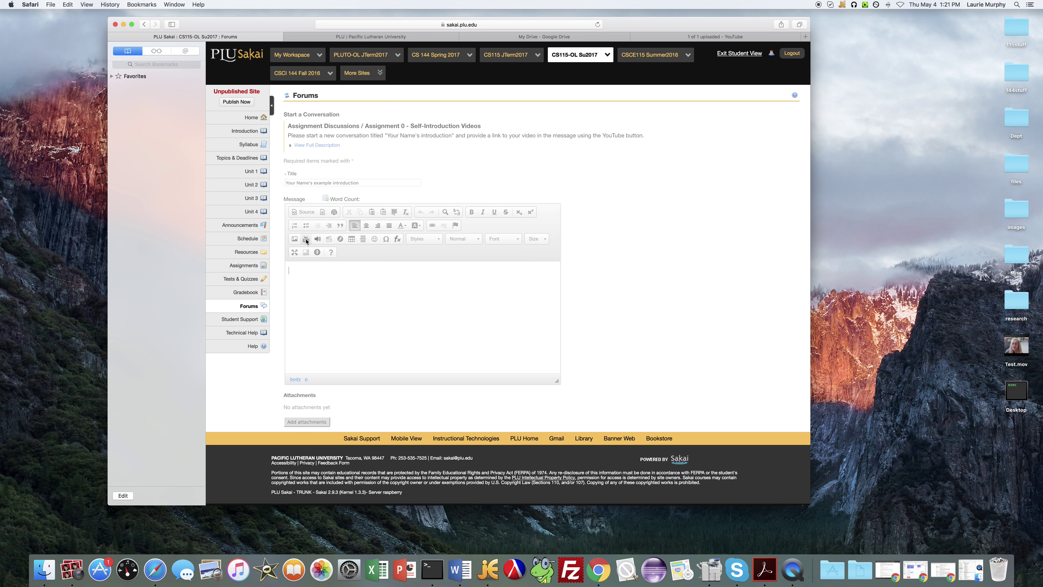
pyautogui.click(469, 287)
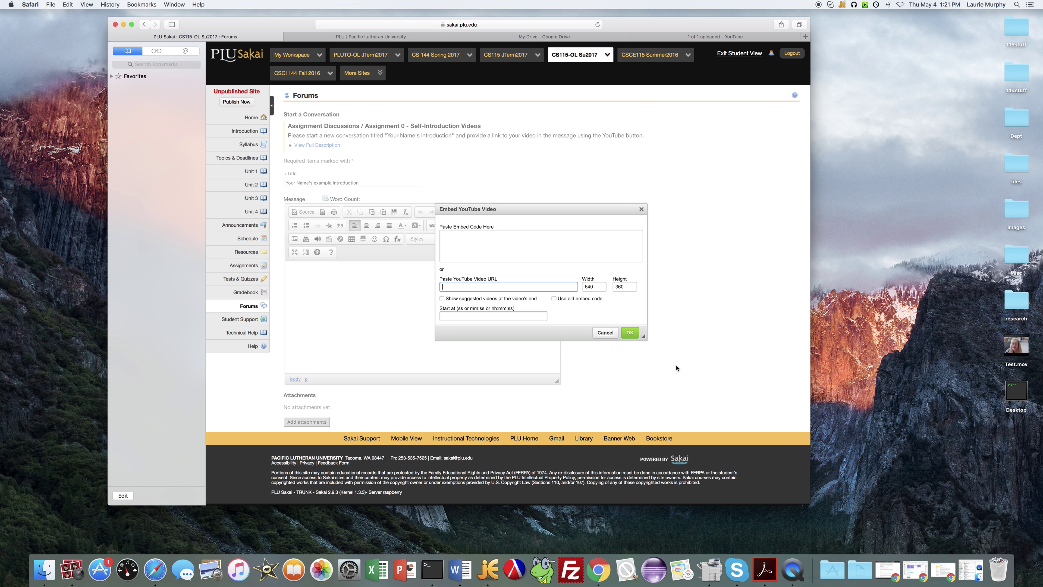
pyautogui.press('super+v')
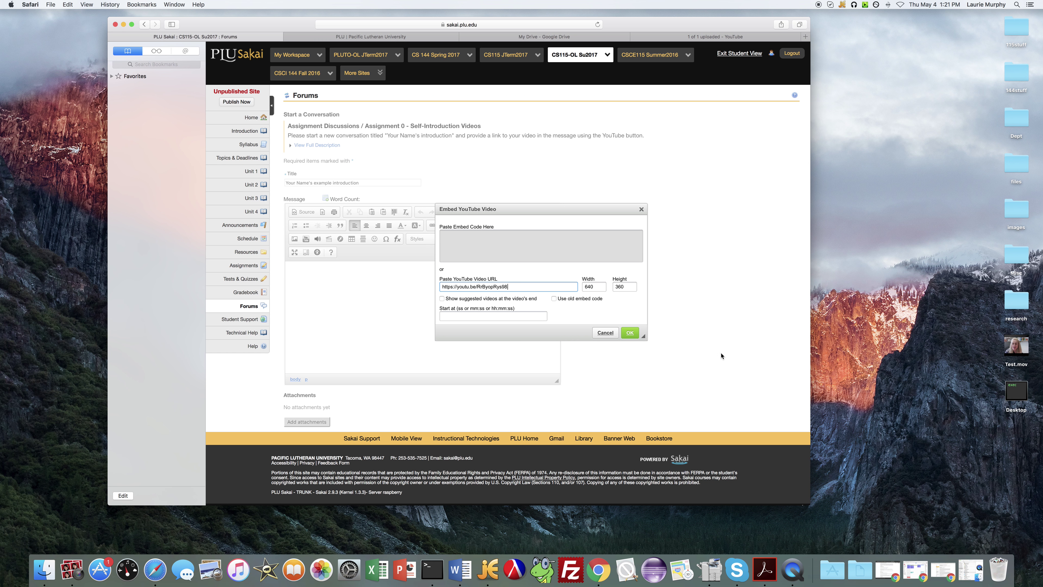
pyautogui.click(628, 333)
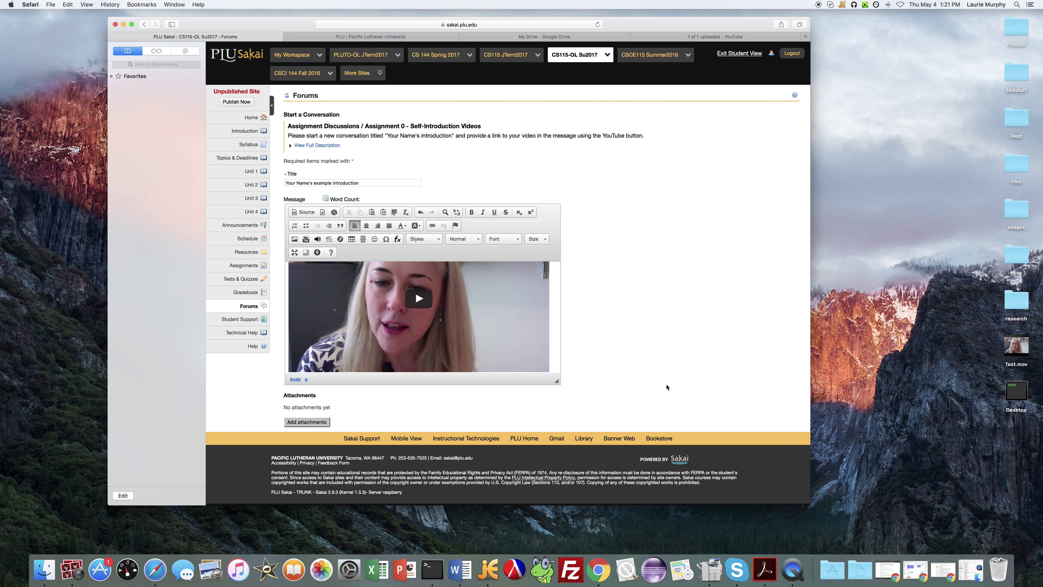
pyautogui.scroll(-3, 666, 387)
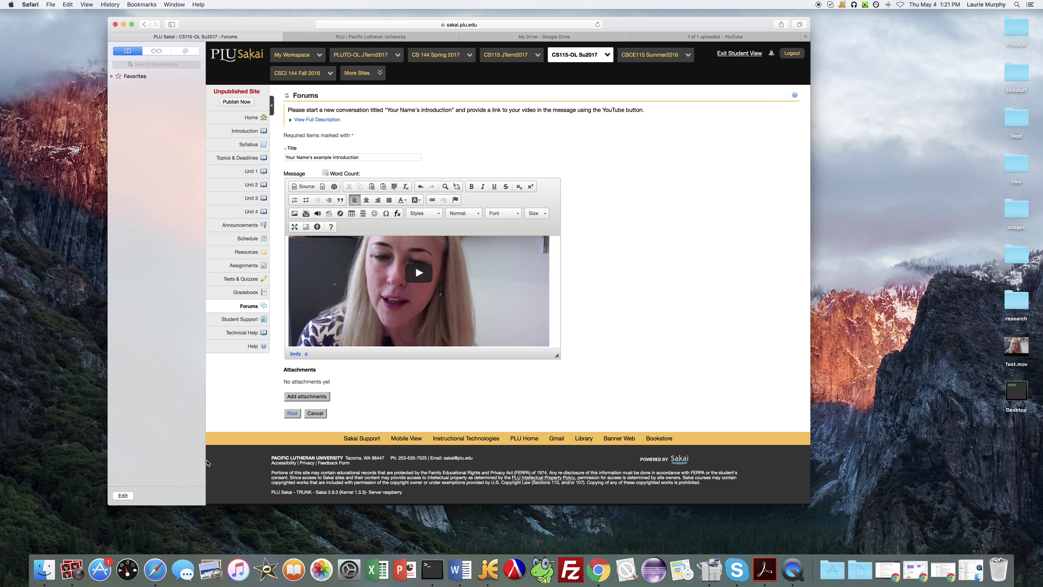
# Post the "Your Name's example introduction" conversation, then confirm its embedded Test Video plays and pauses.
pyautogui.click(292, 413)
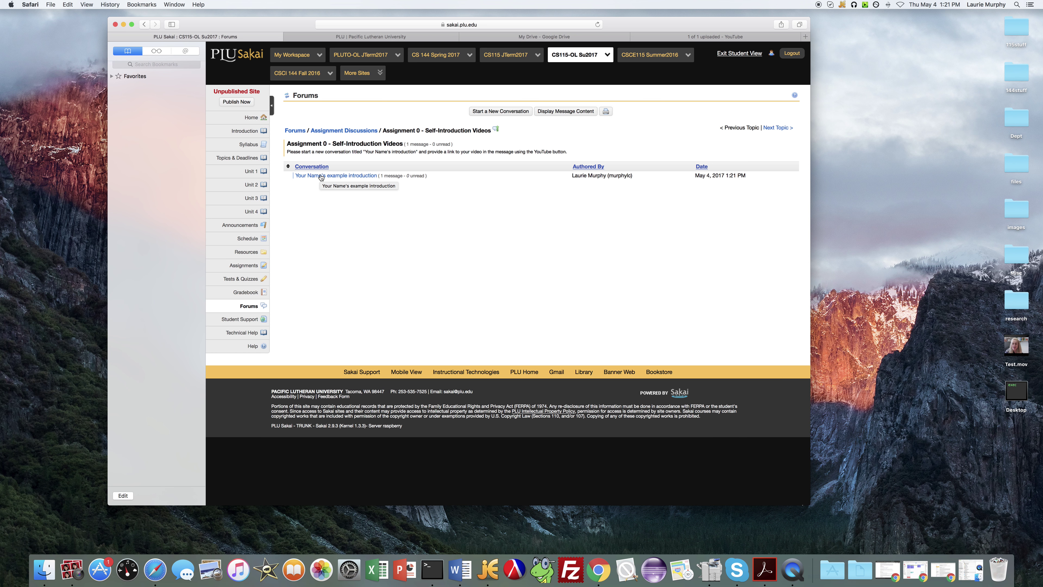
pyautogui.click(321, 177)
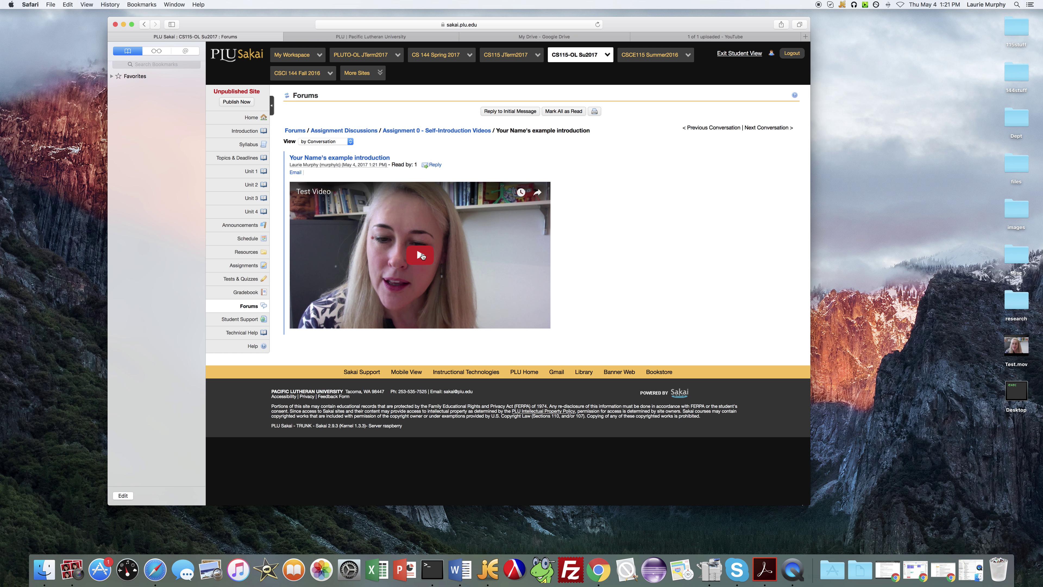
pyautogui.click(422, 255)
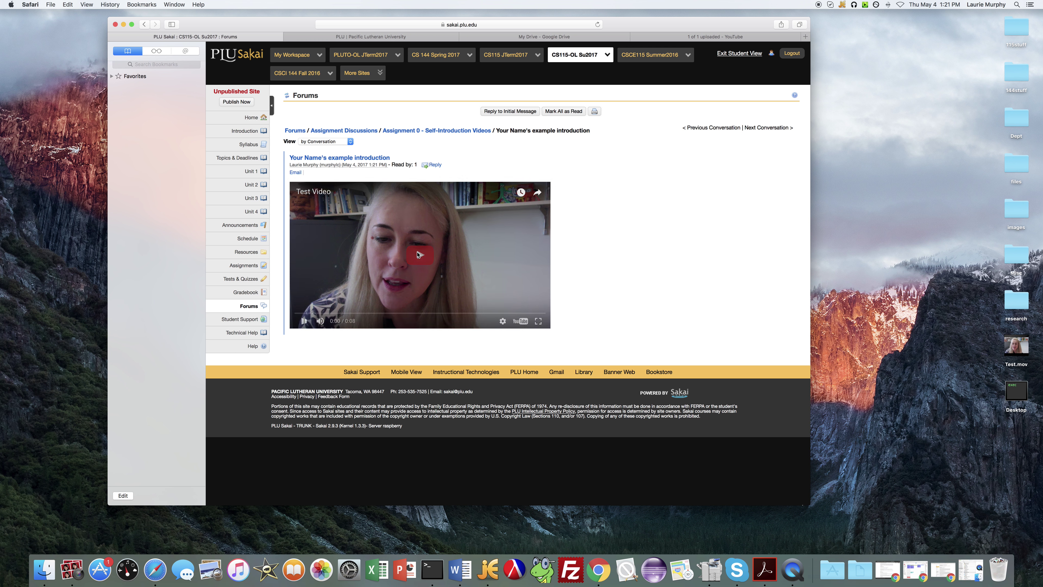
pyautogui.click(304, 321)
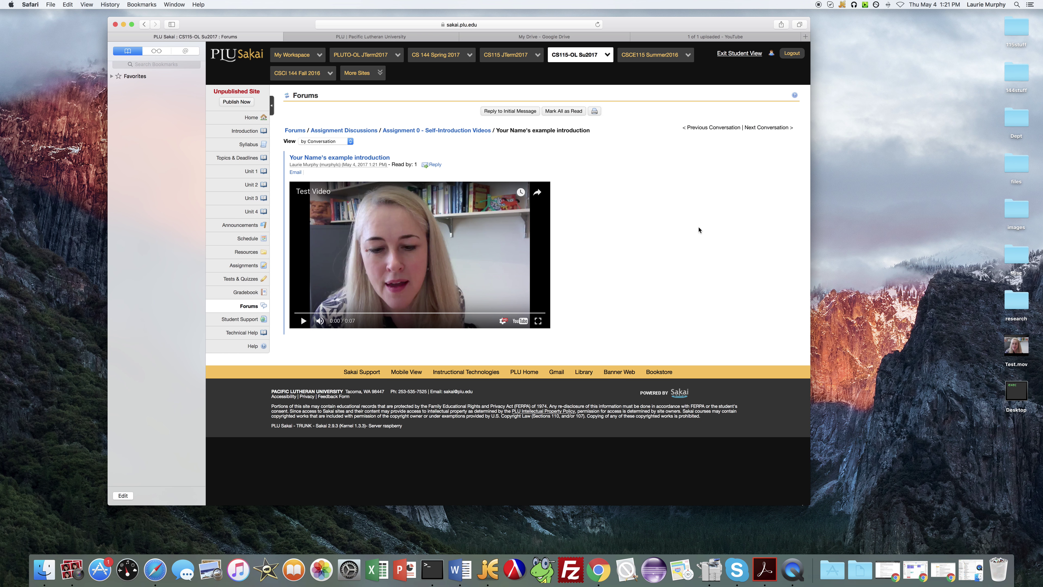